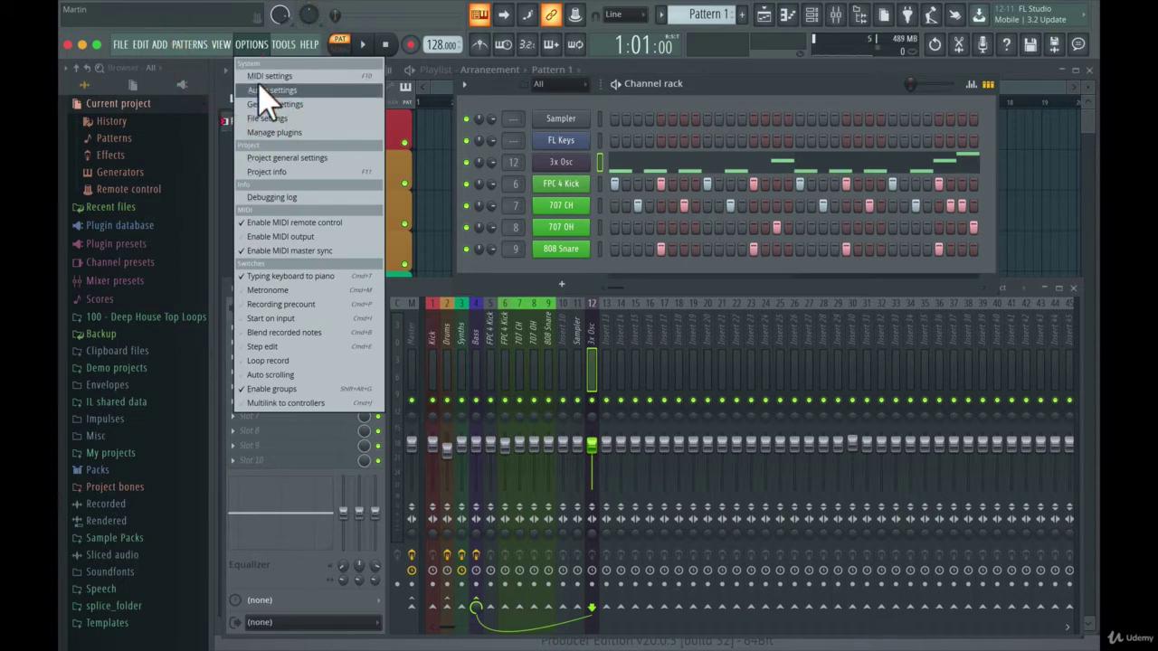
Open the MIDI settings, select (generic controller) as the controller type for the iRig KEYS 37 input, and close the settings
click(264, 76)
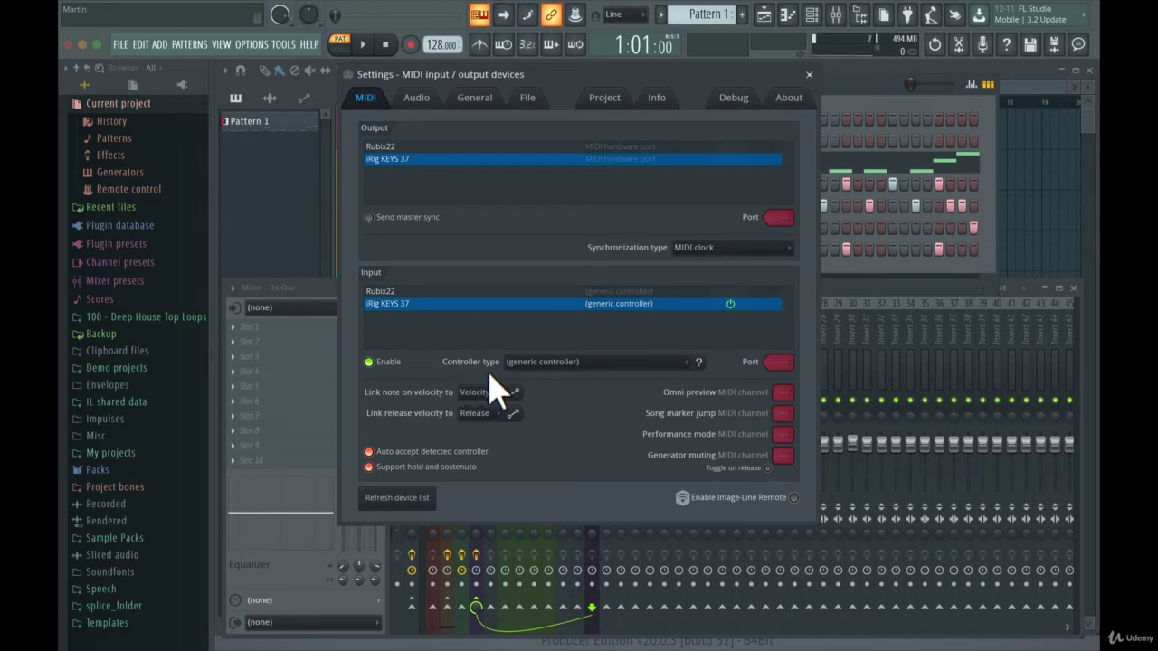
click(541, 365)
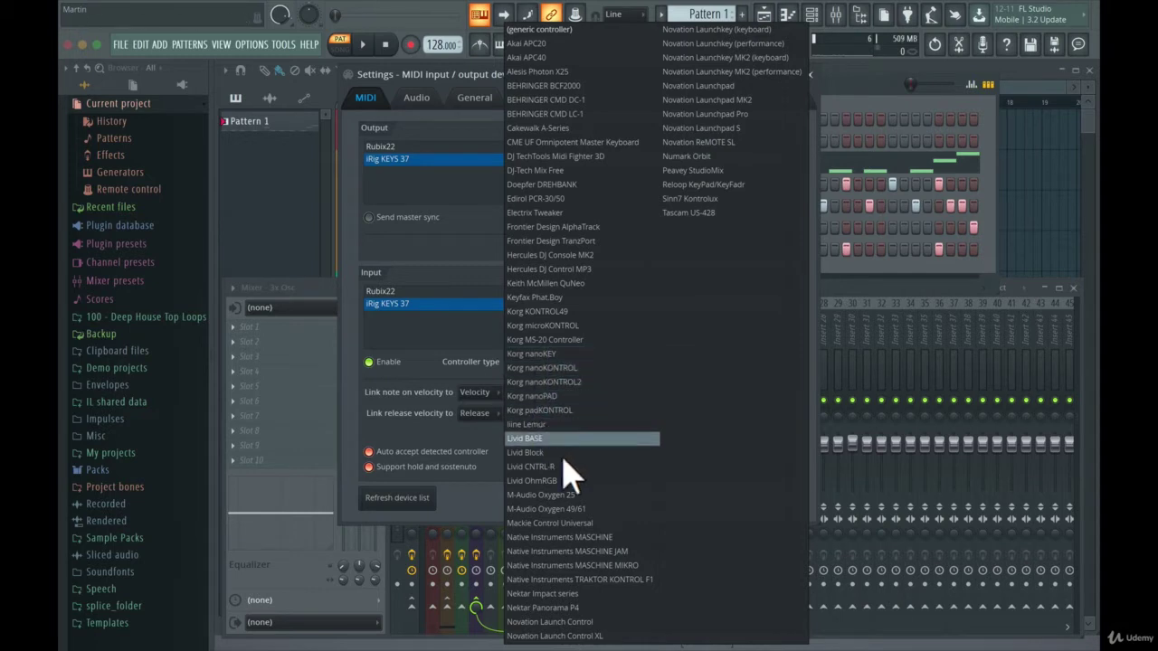
click(521, 32)
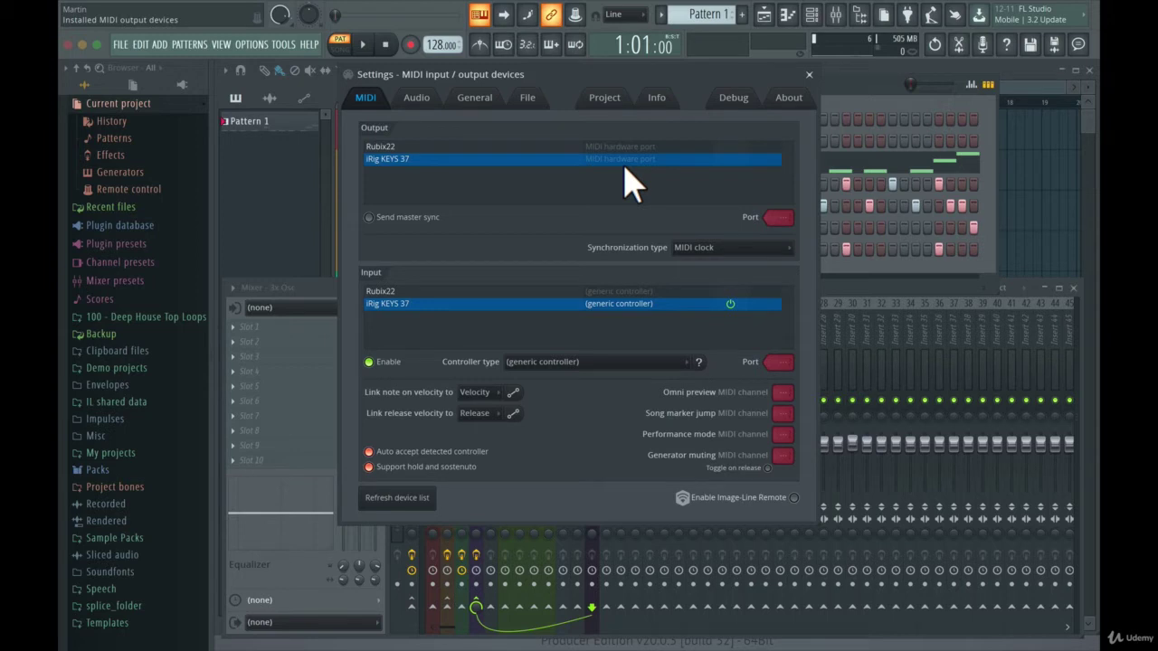
click(810, 75)
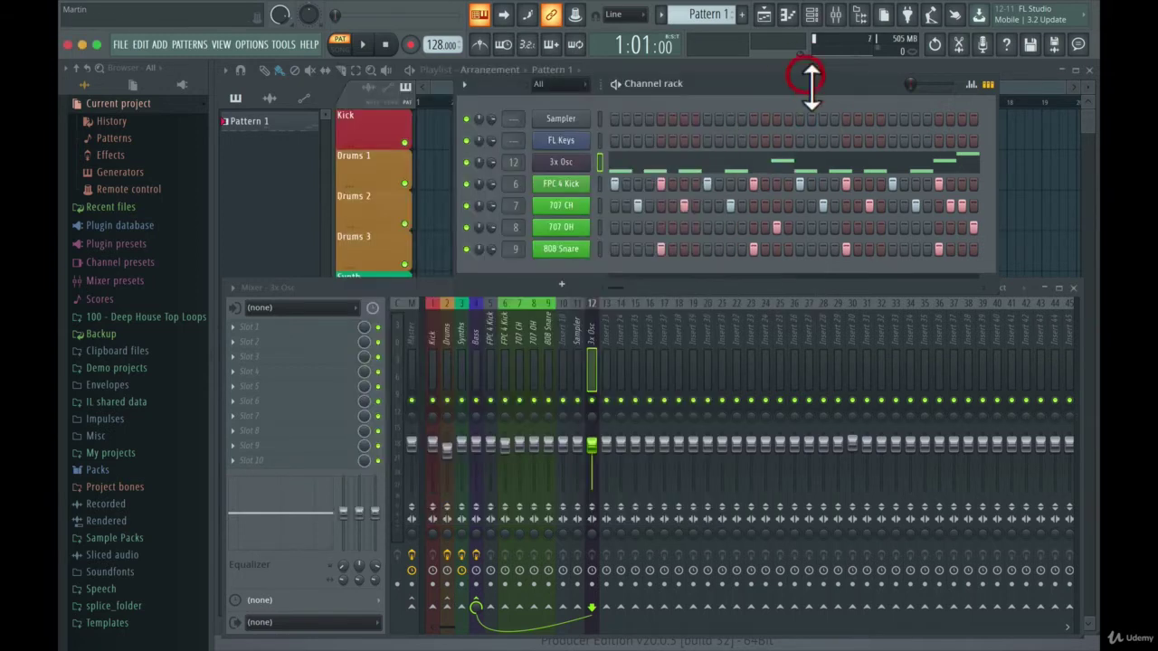
Check the iRig KEYS 37 input options for receiving notes on the 3x Osc channel
right_click(563, 166)
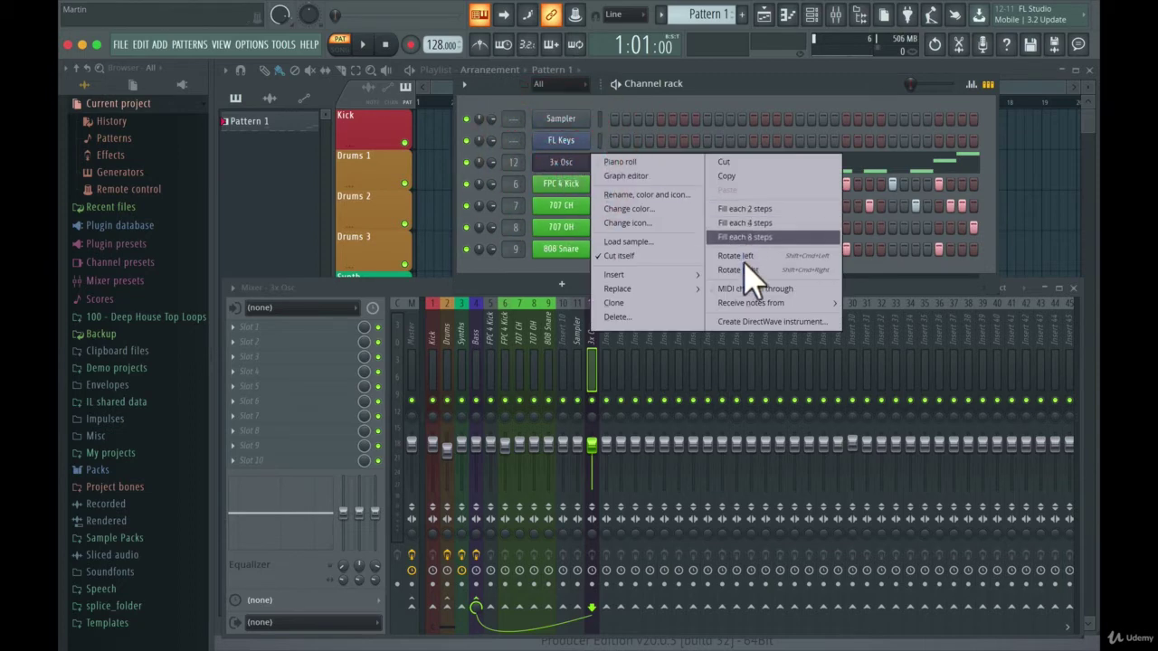
mouse_move(744, 307)
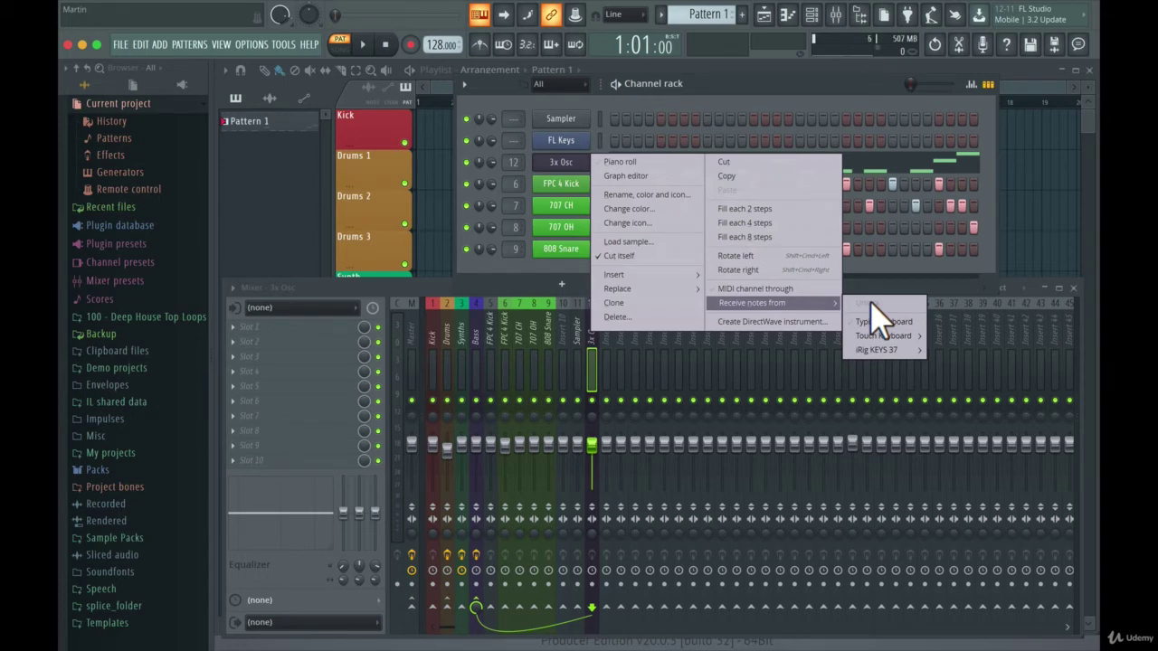
mouse_move(868, 351)
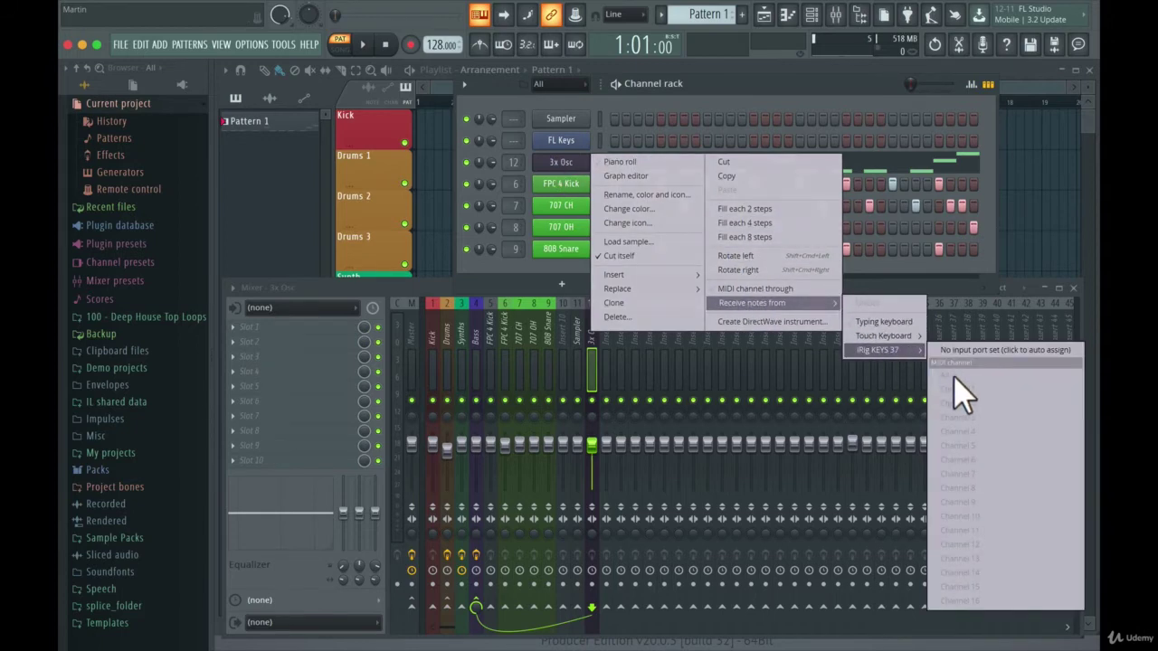
click(951, 389)
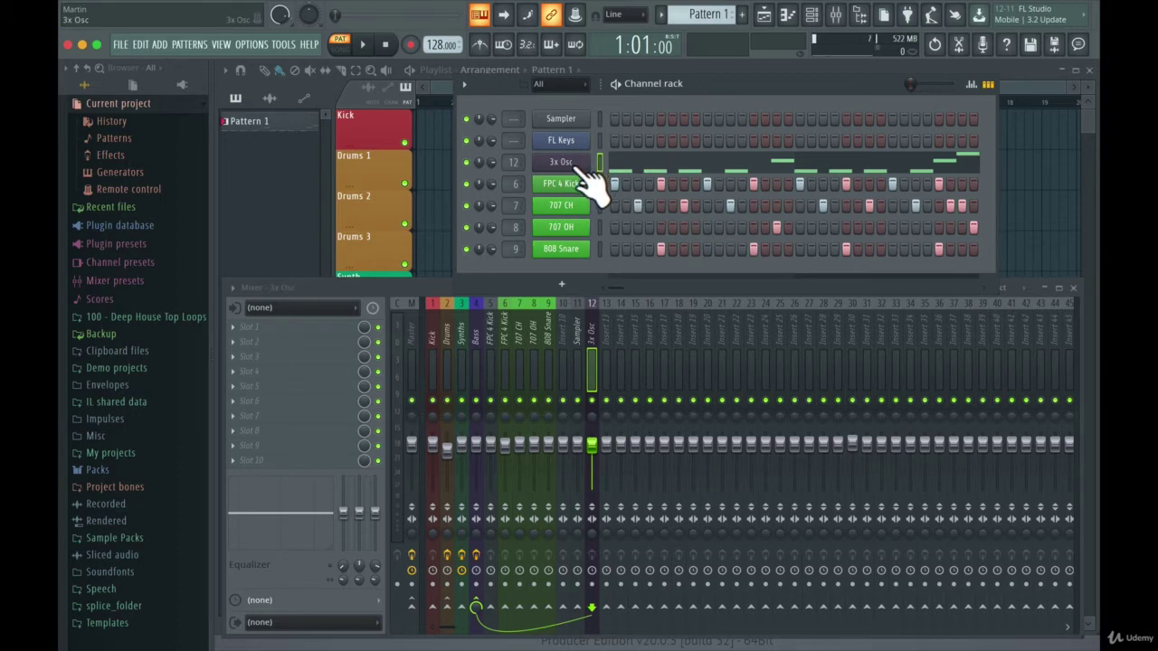
Open the 3x Osc plugin and link the coarse pitch of oscillators 1 and 2 to the MIDI controller, minimizing its window when done
click(554, 162)
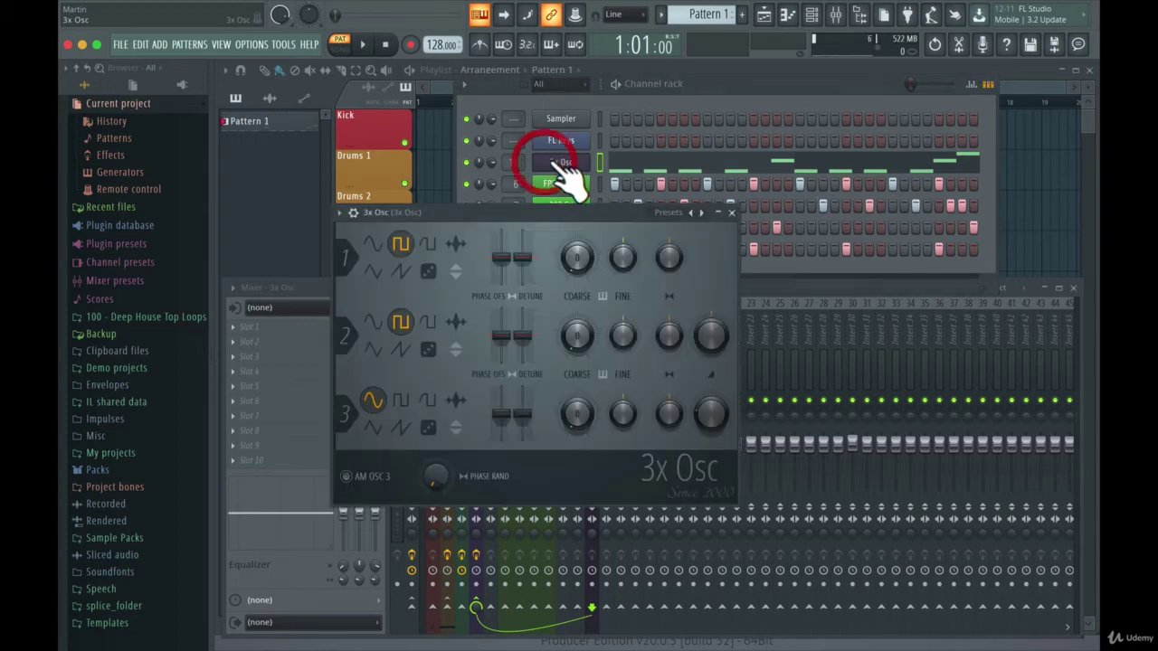
right_click(579, 265)
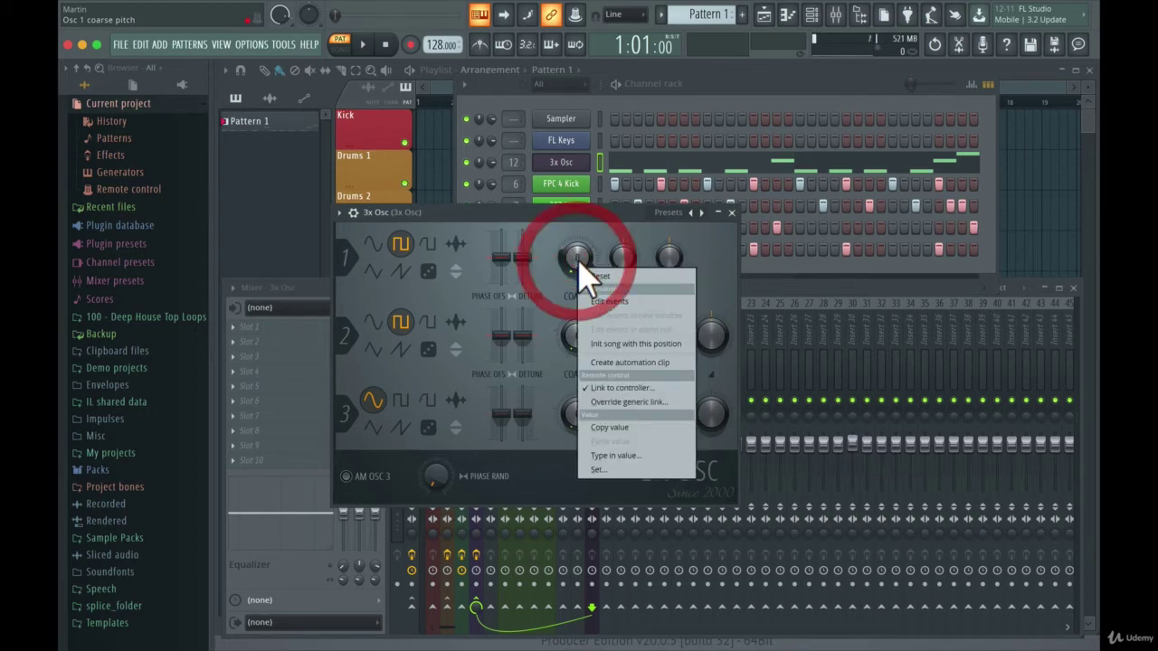
click(597, 387)
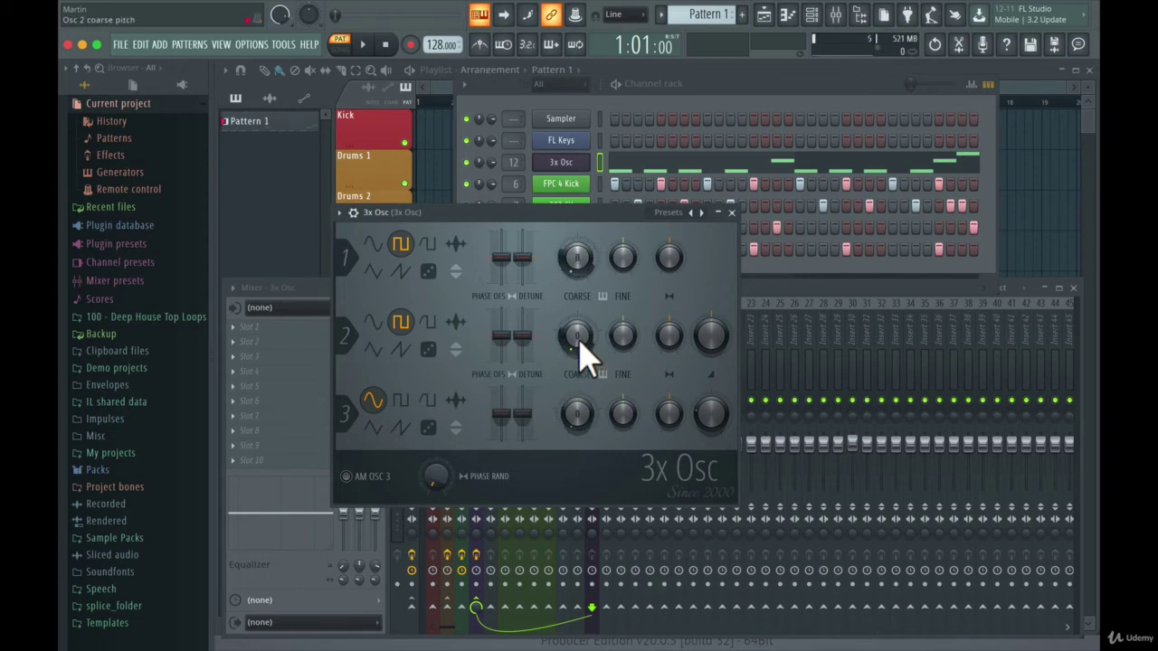
right_click(577, 340)
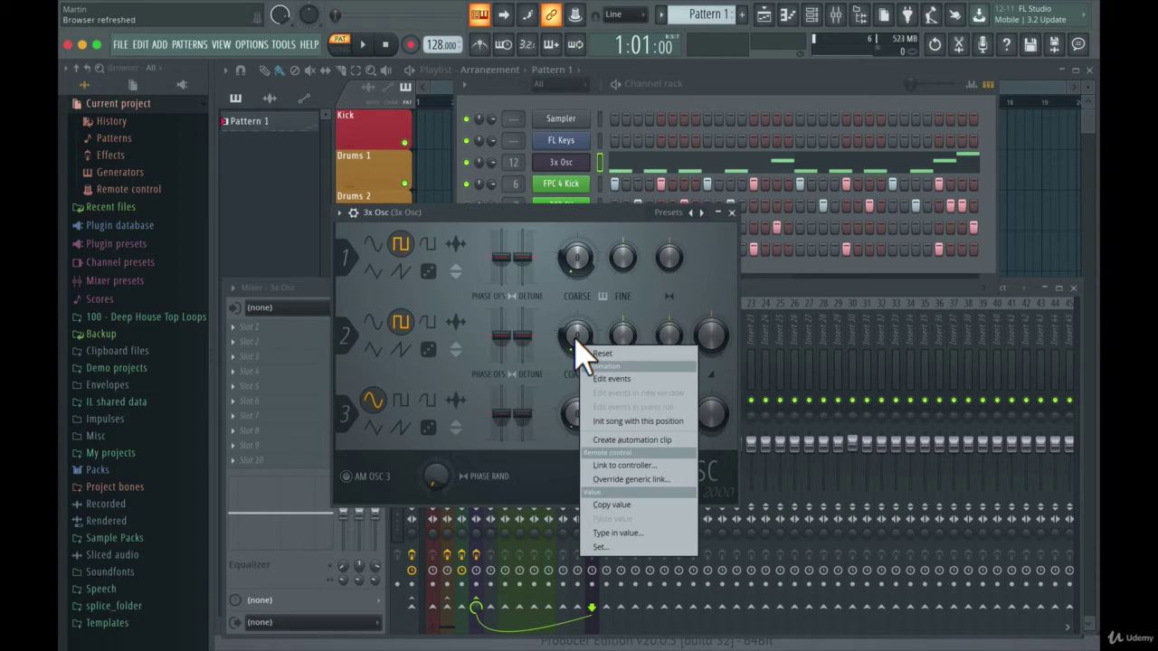
click(615, 465)
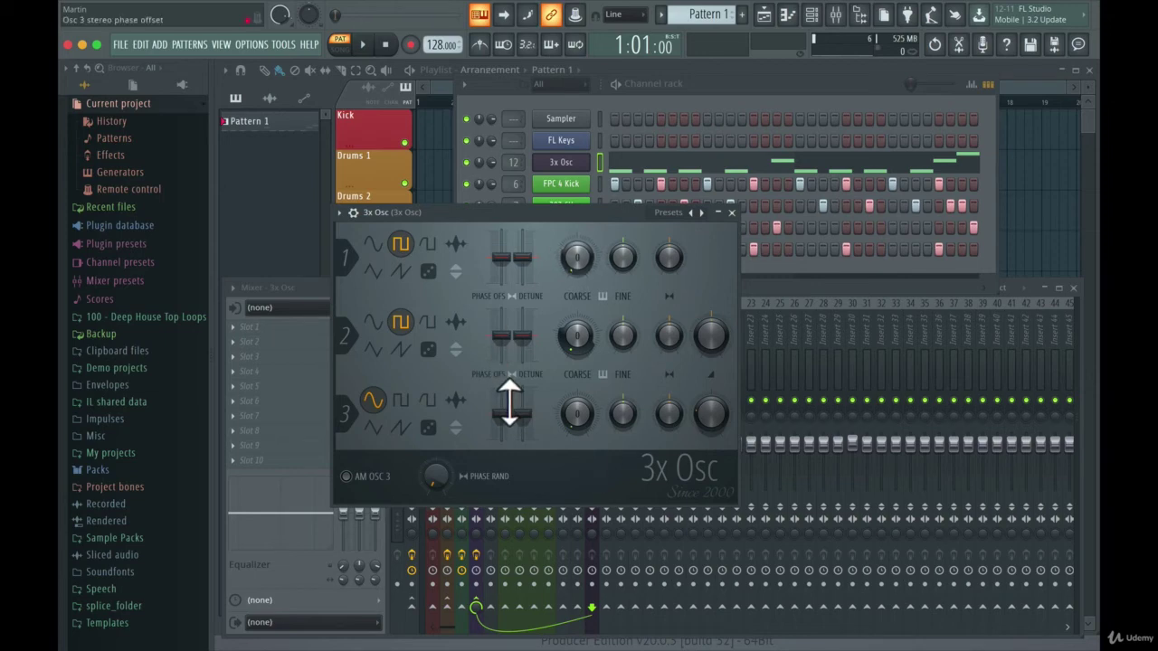
right_click(627, 262)
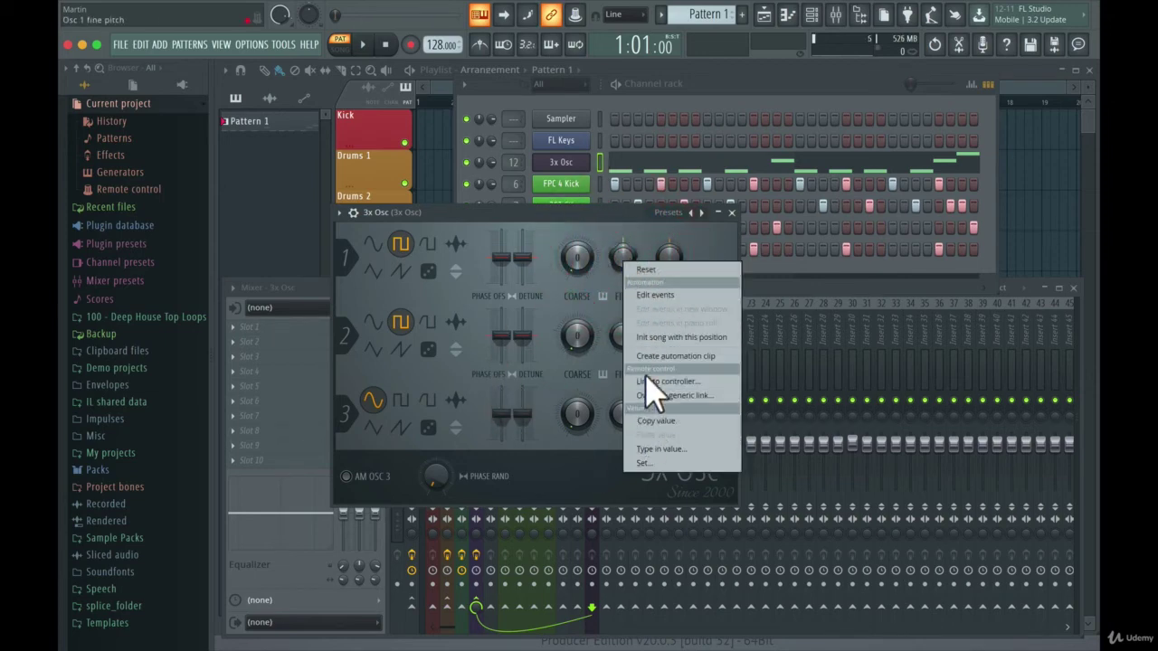
click(642, 232)
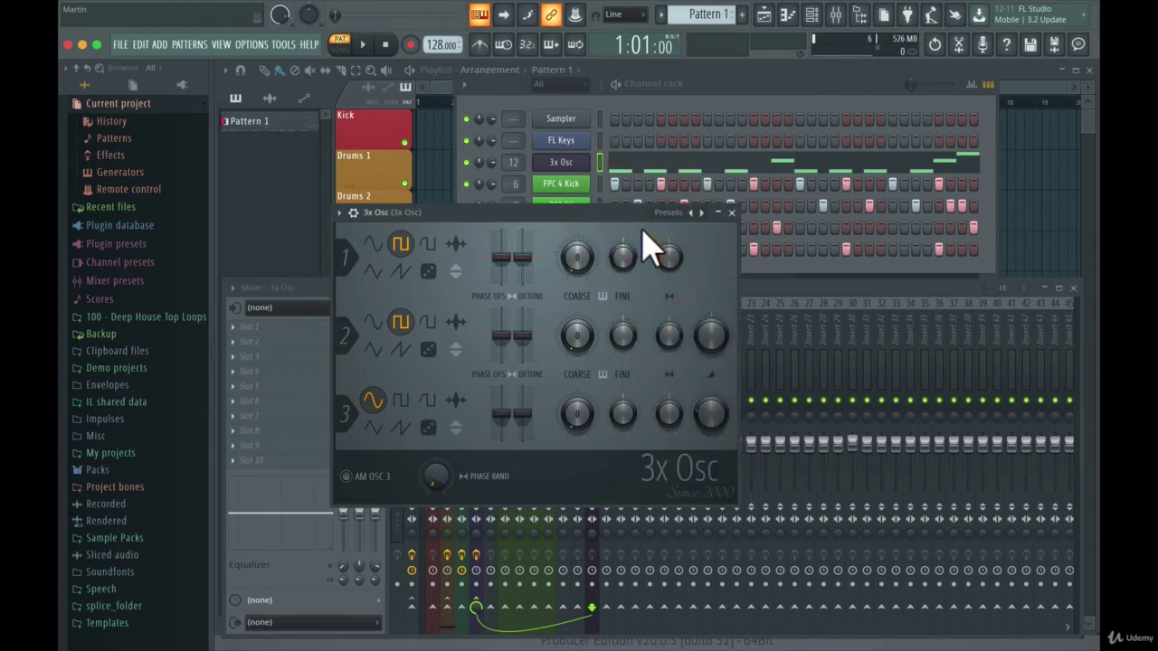
click(720, 213)
Add the Serum generator plugin as a new channel from the full plugin list and reposition its window
click(554, 276)
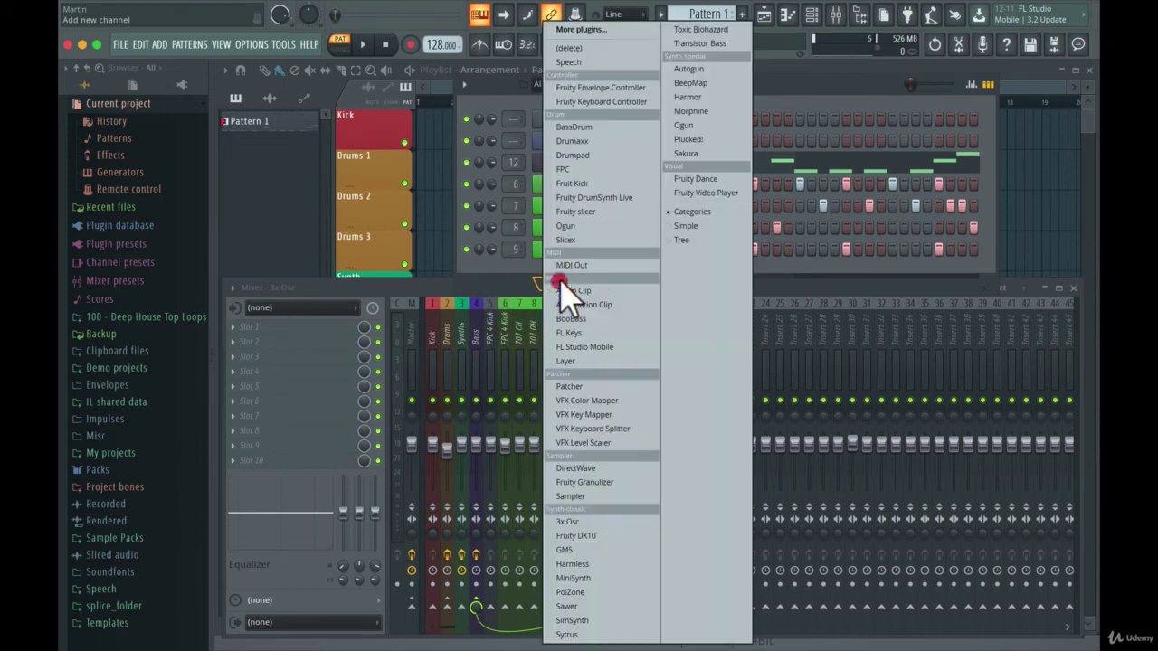
click(589, 29)
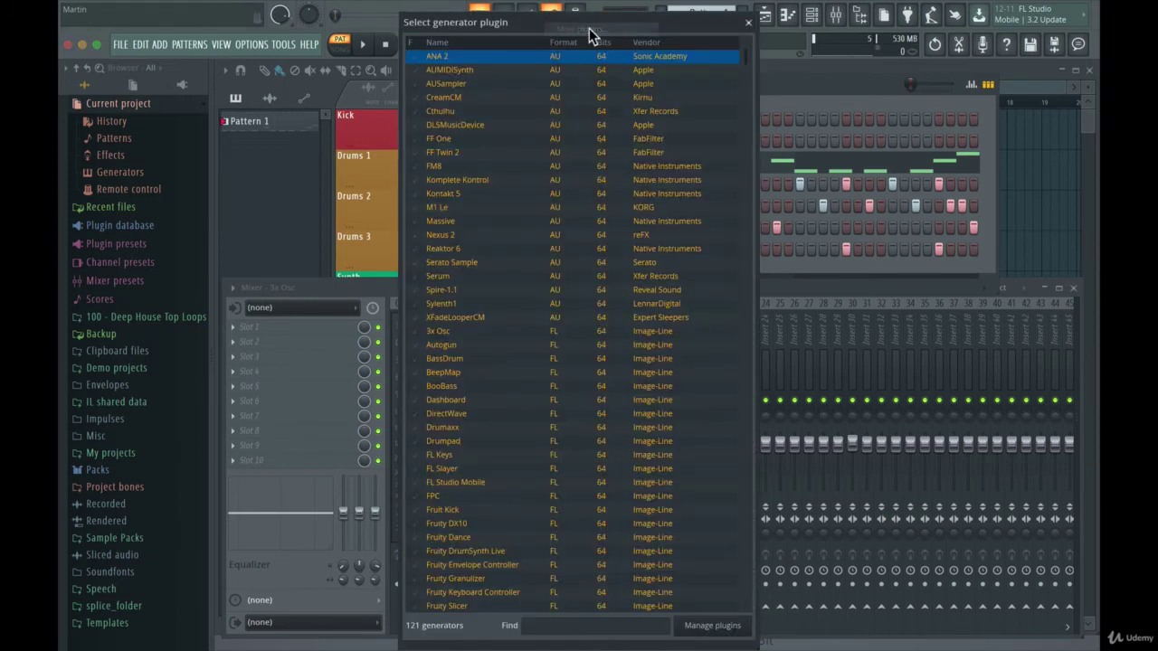
click(450, 275)
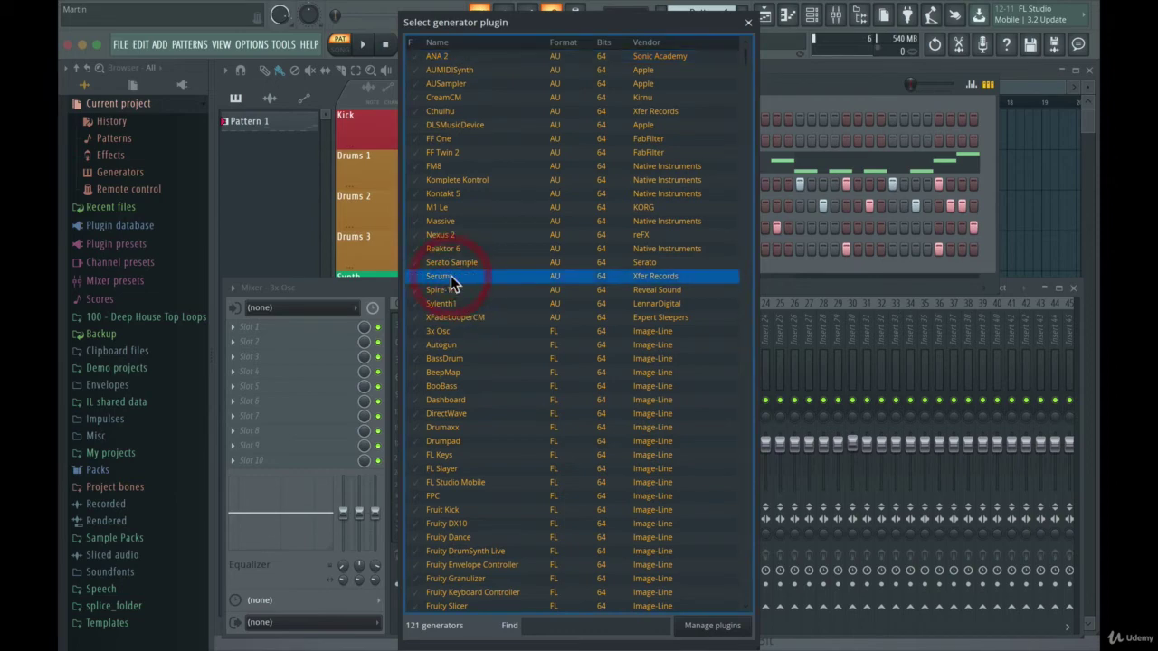
double_click(451, 276)
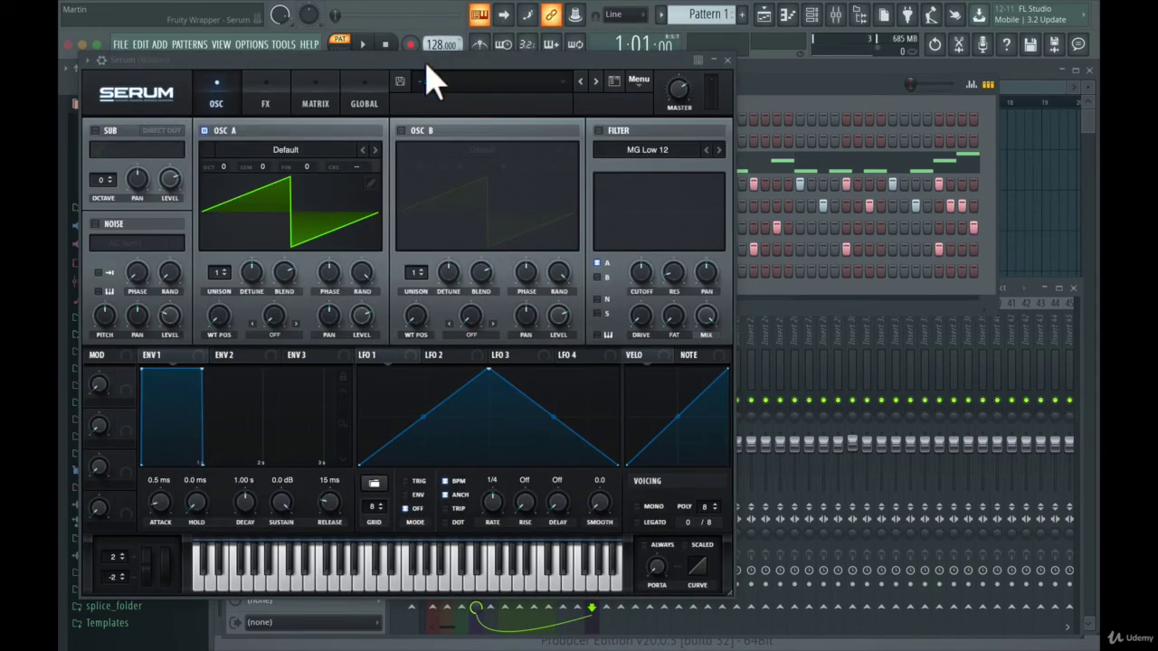
drag(433, 80, 613, 109)
Inspect the options of OSC B's unison blend knob in Serum and tweak the knob
right_click(662, 303)
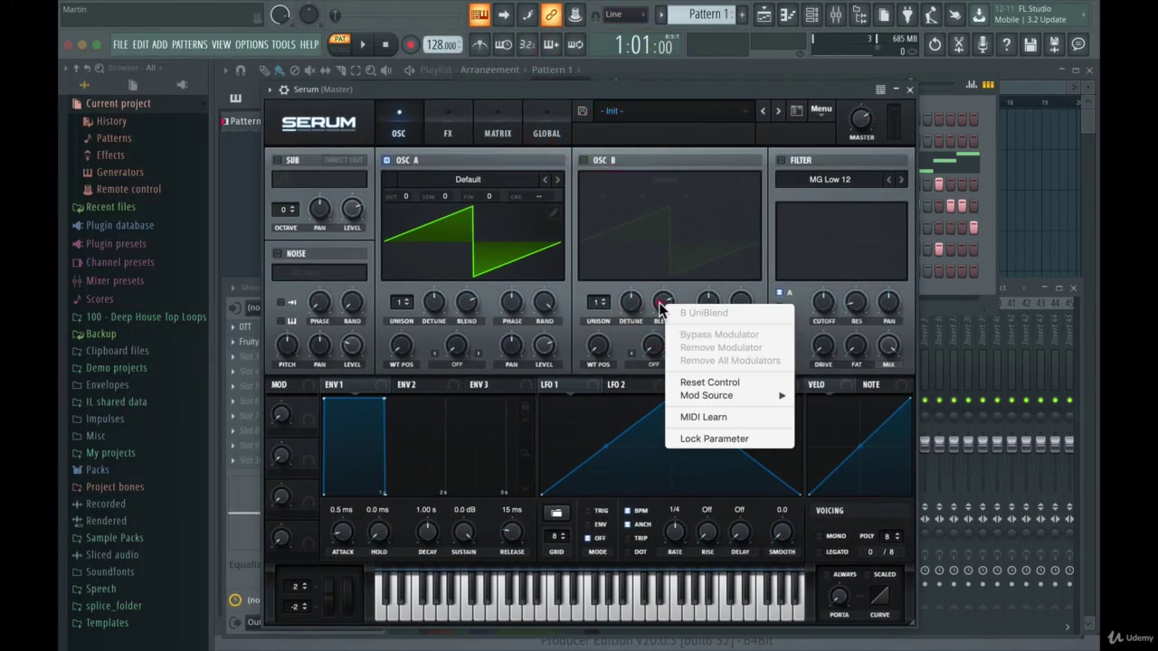
drag(660, 304, 662, 313)
right_click(662, 308)
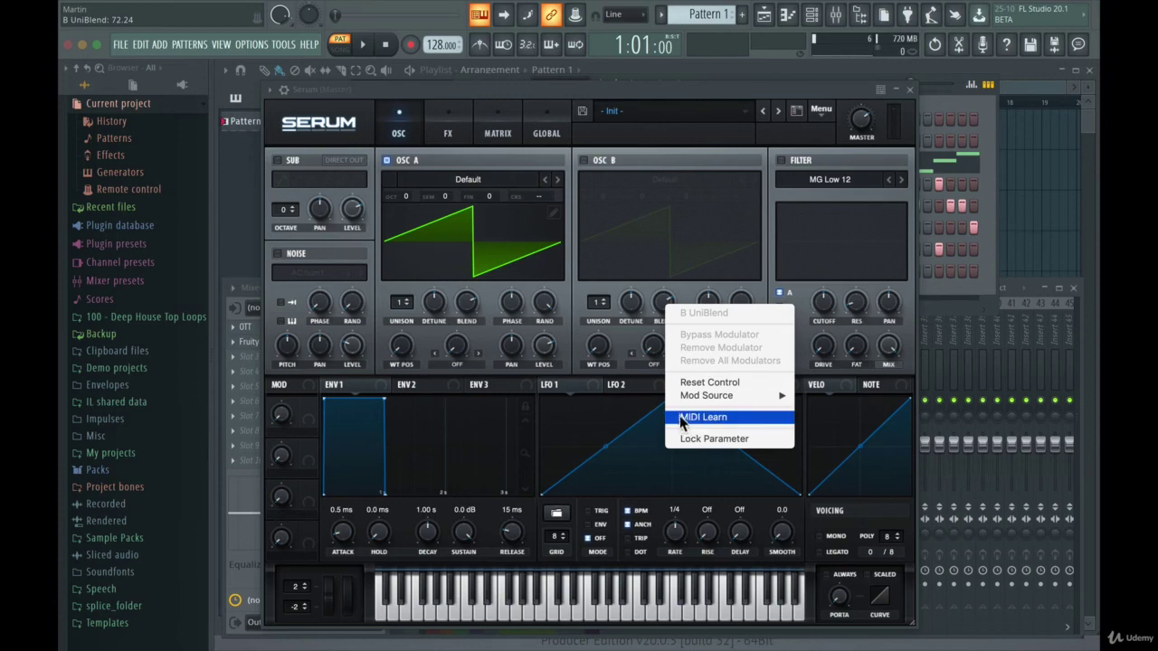
click(676, 298)
right_click(667, 302)
click(661, 304)
drag(659, 305, 661, 328)
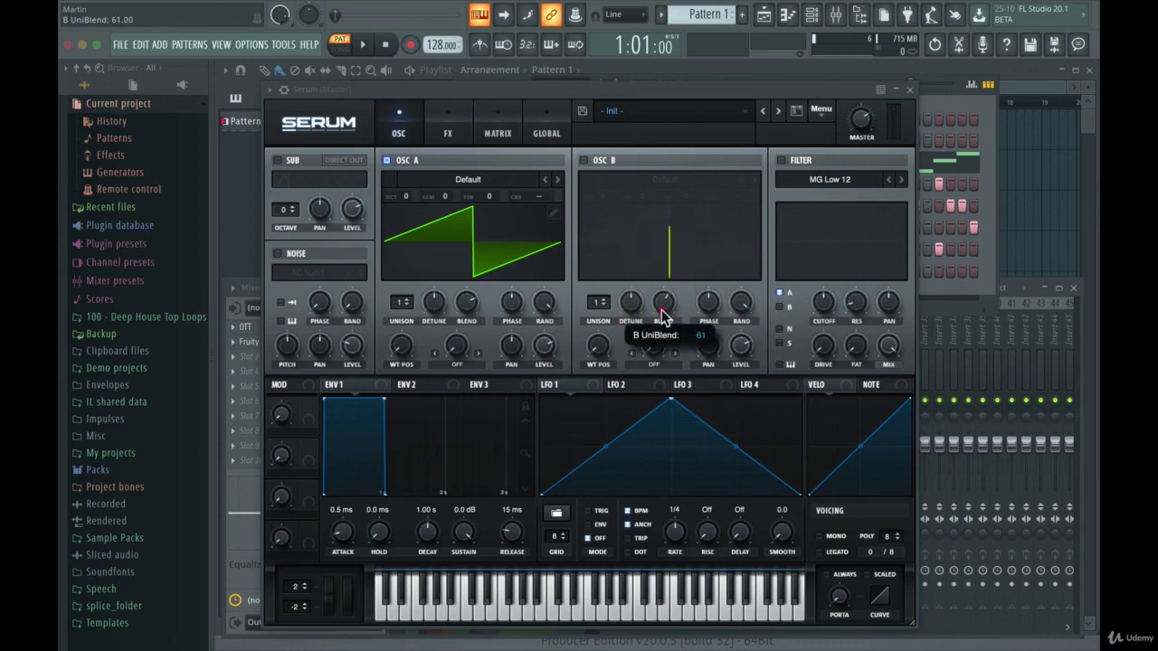
drag(663, 306, 662, 297)
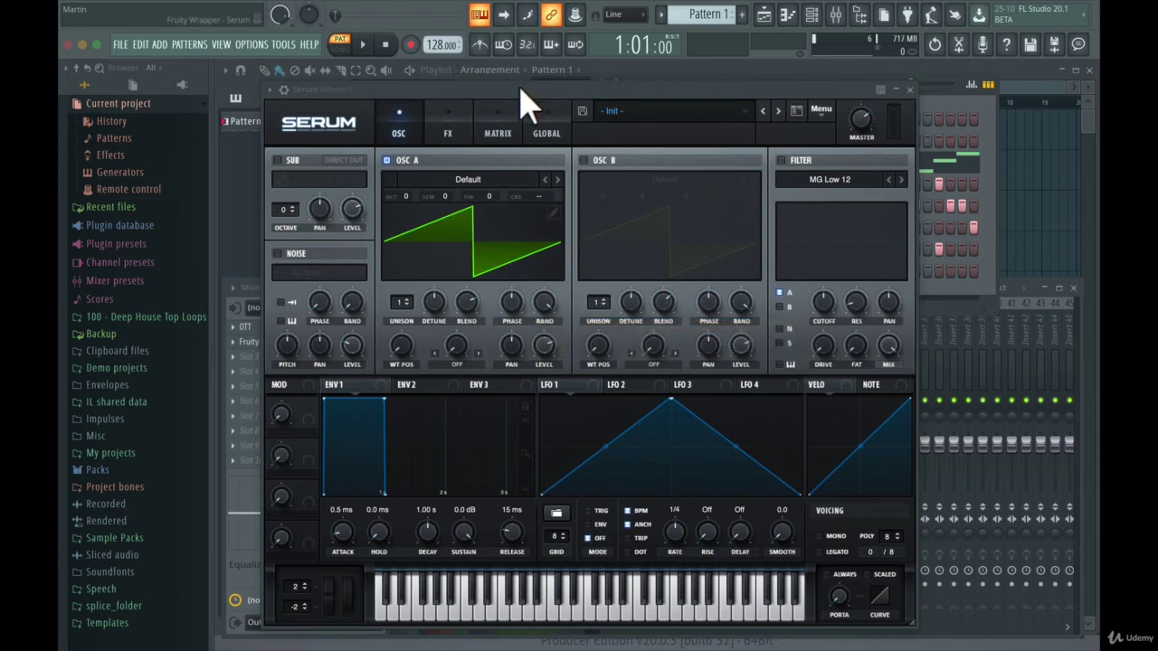
Link the last tweaked parameter, Serum's B UniBlend, to the MIDI controller
drag(519, 89, 536, 99)
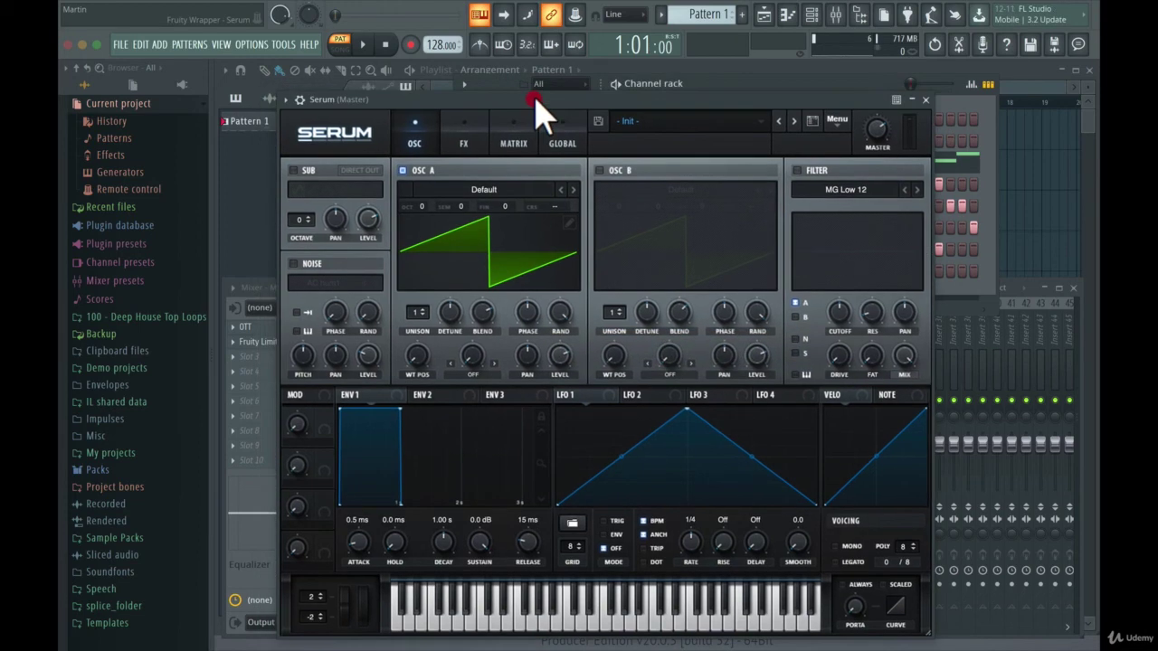
click(283, 44)
mouse_move(290, 226)
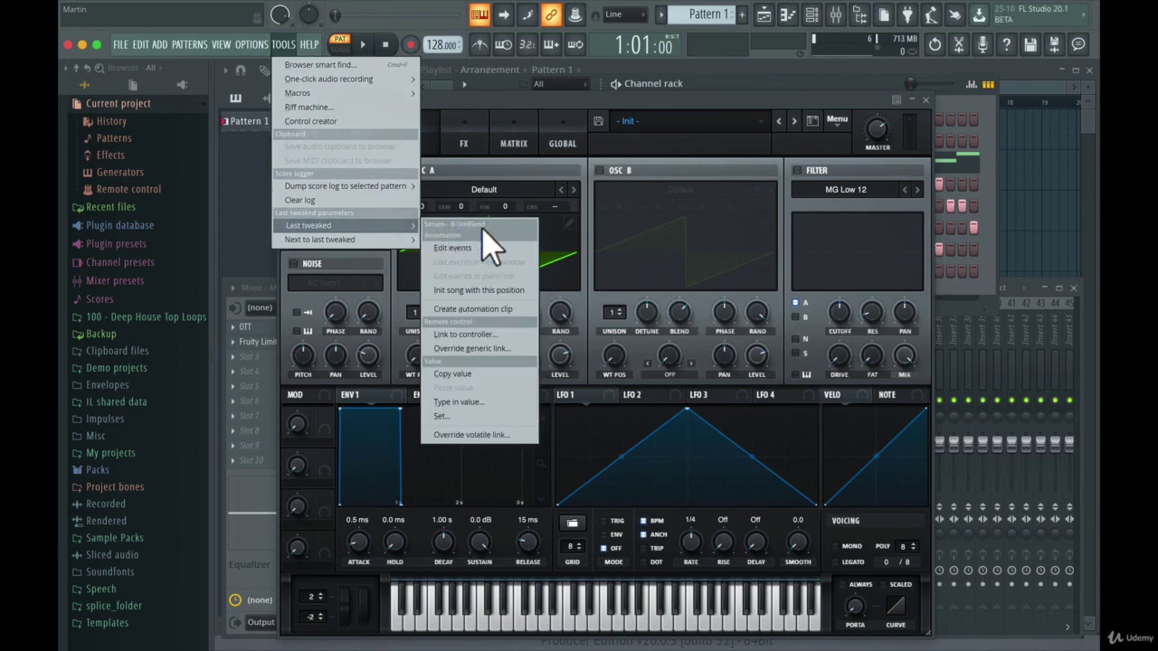
click(452, 335)
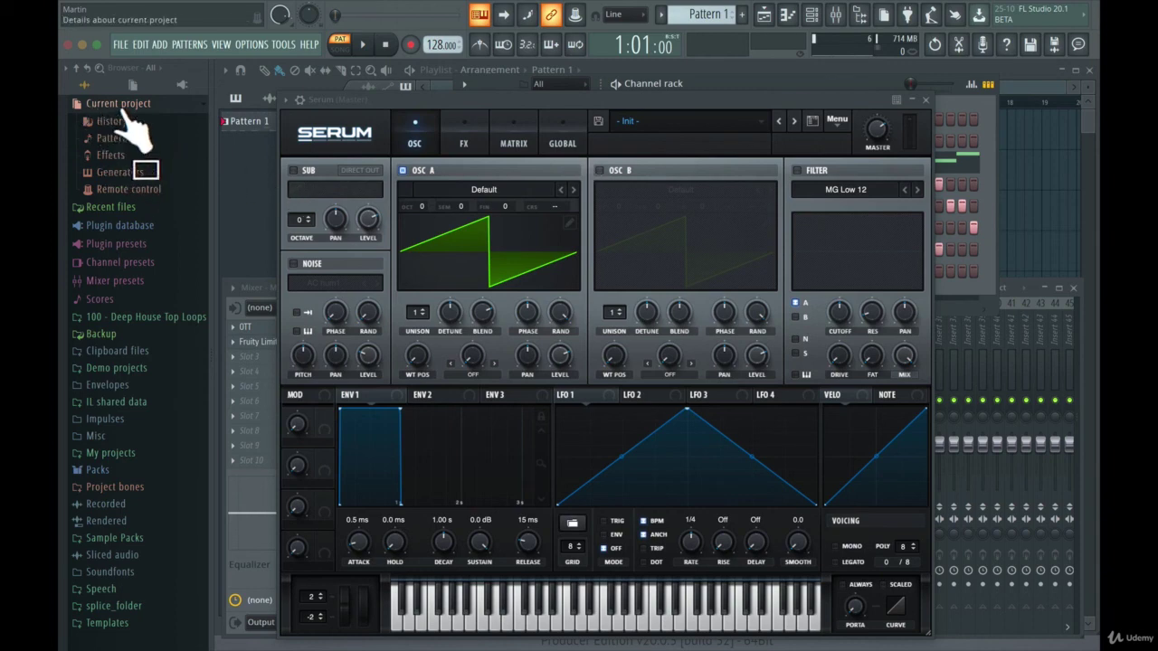
Open the 3x Osc Osc 1 coarse pitch link from the project's remote control list, reset its settings and close it
click(122, 192)
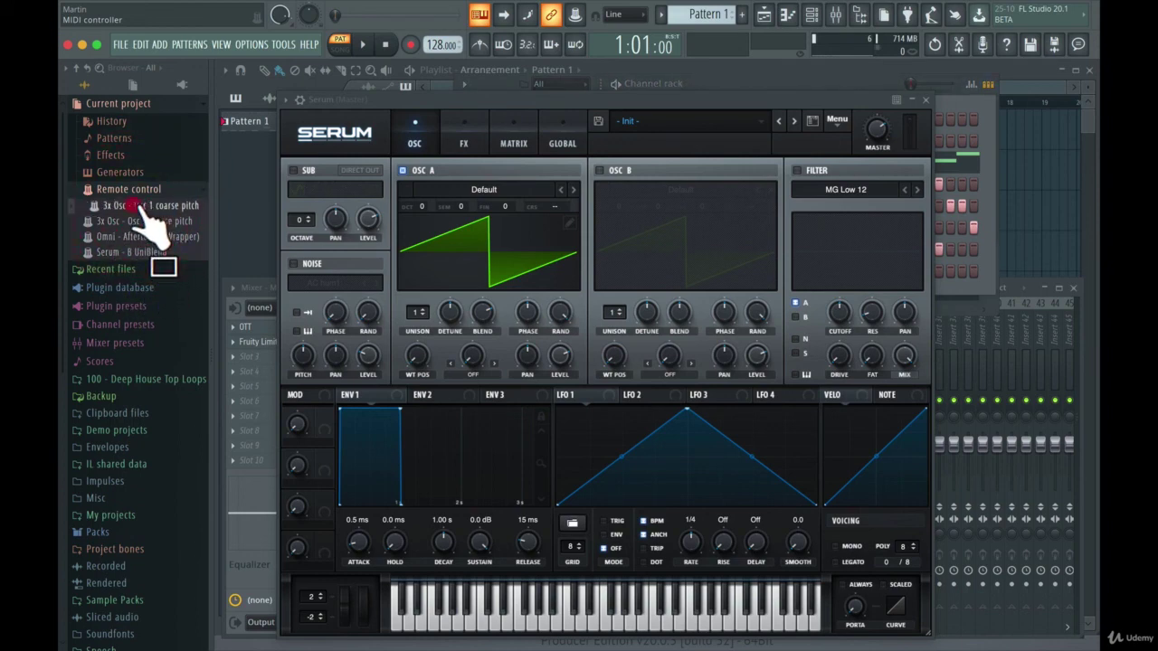
double_click(132, 206)
click(512, 376)
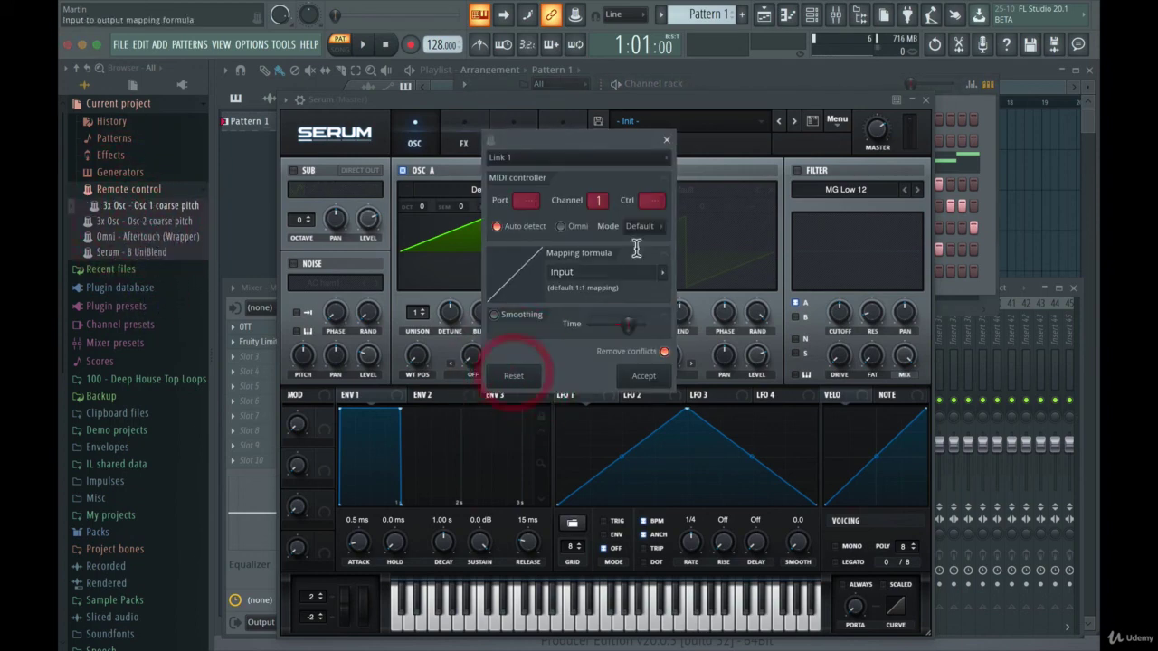
click(666, 139)
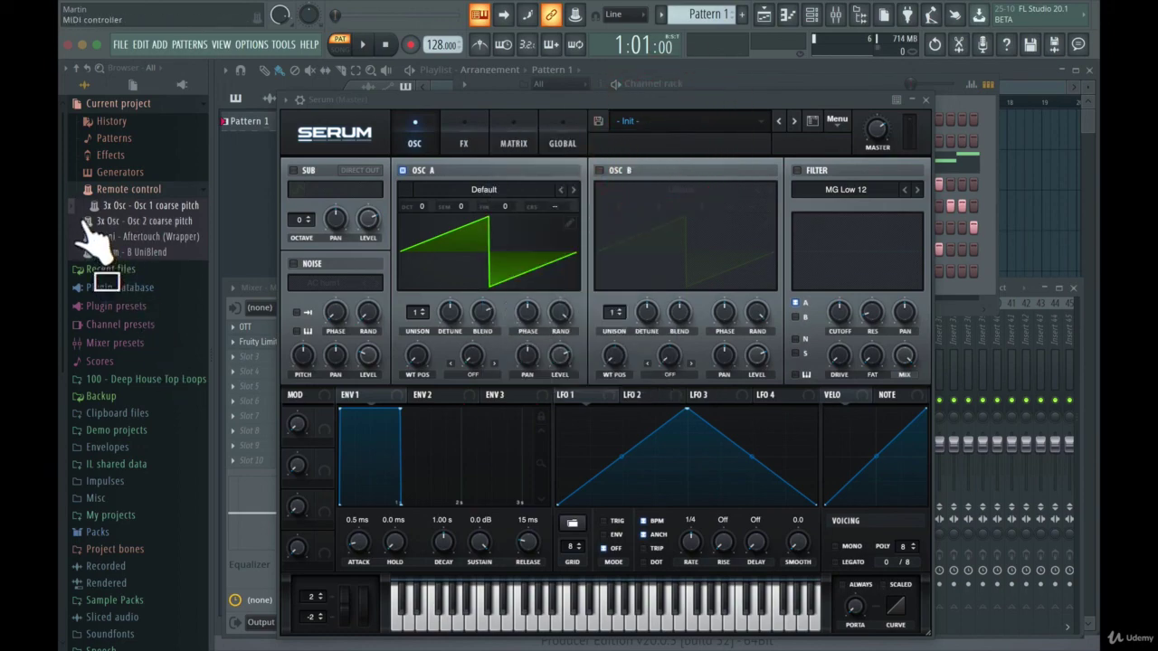